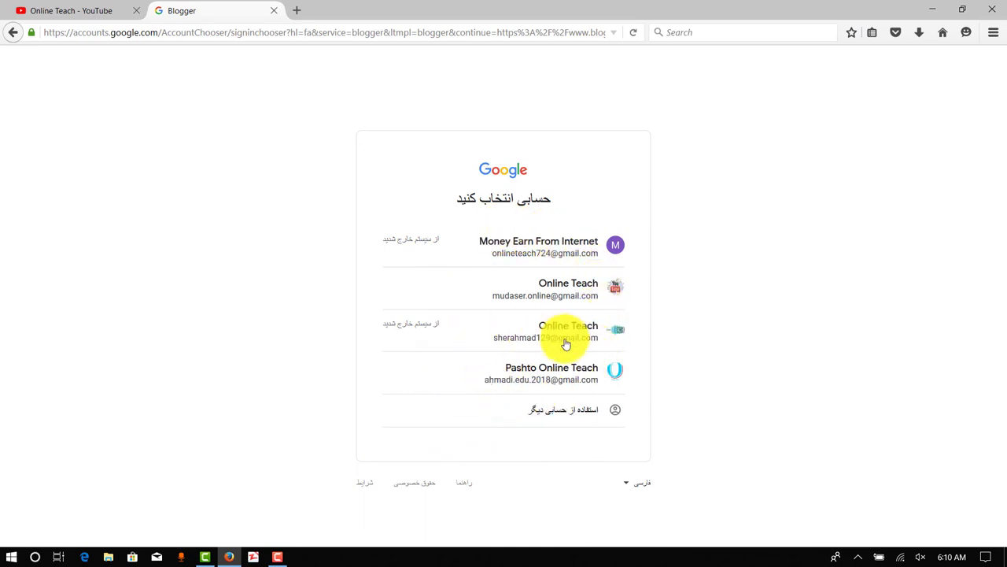
Step: Choose the second listed Google account, set the Blogger profile's display name to "Online Teach" and continue to Blogger
left_click(565, 286)
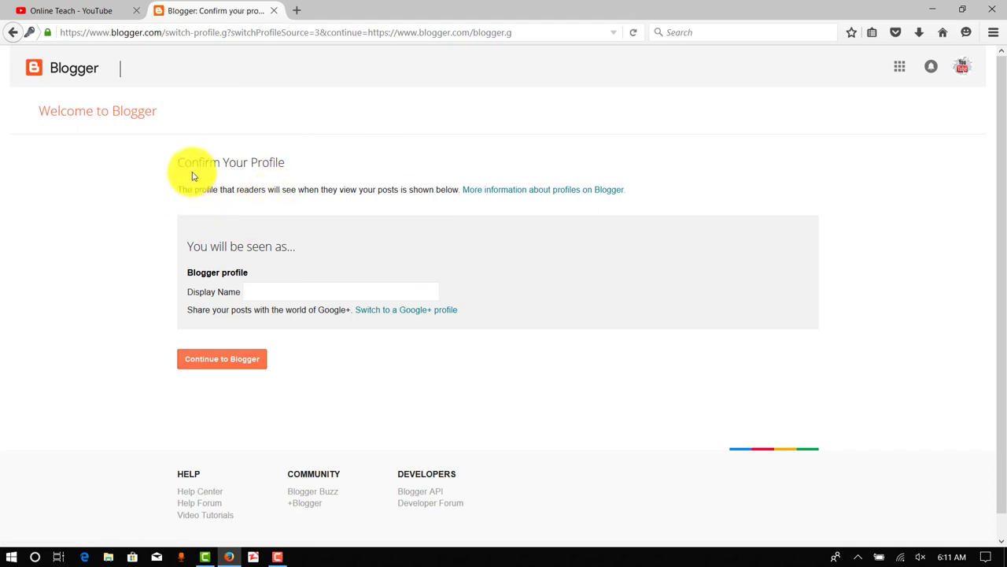
left_click(266, 287)
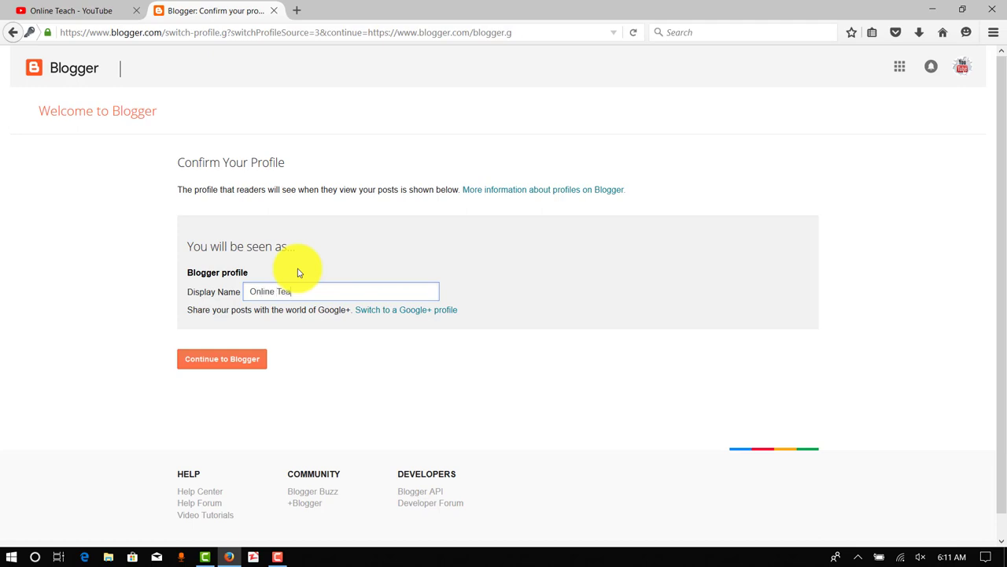
left_click(219, 362)
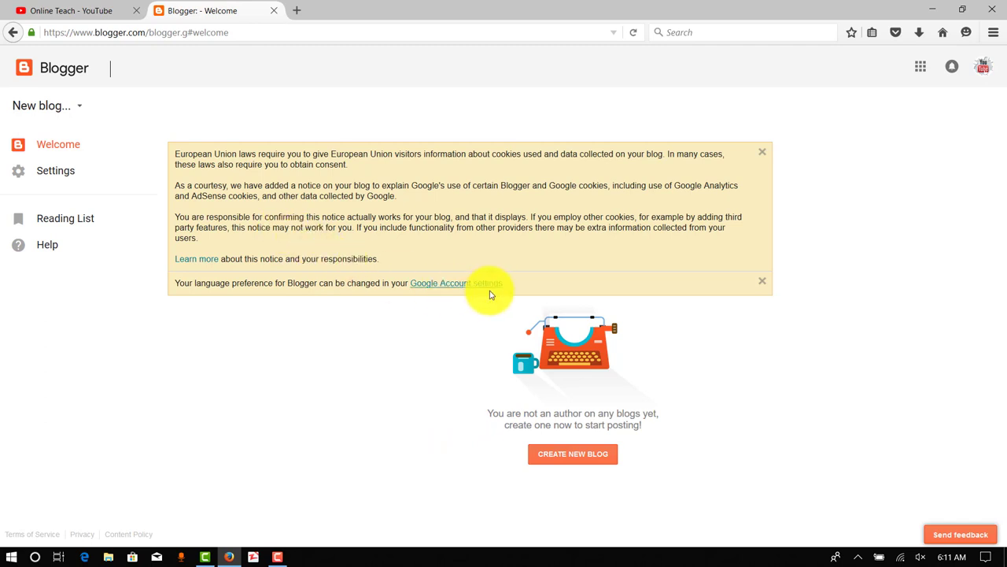
Step: Dismiss both notices on the welcome page and start creating a new blog titled "Online Teach"
left_click(761, 152)
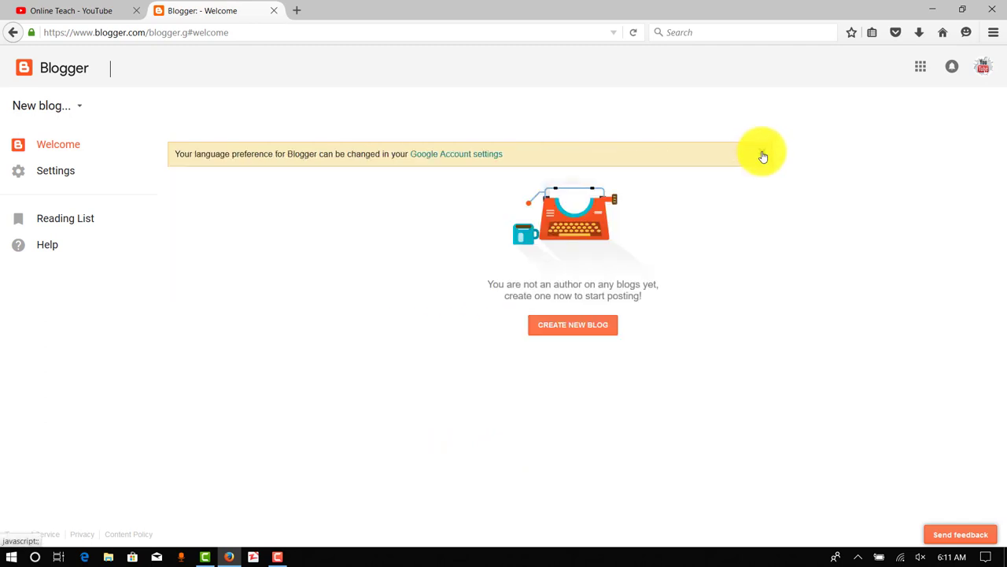
left_click(761, 154)
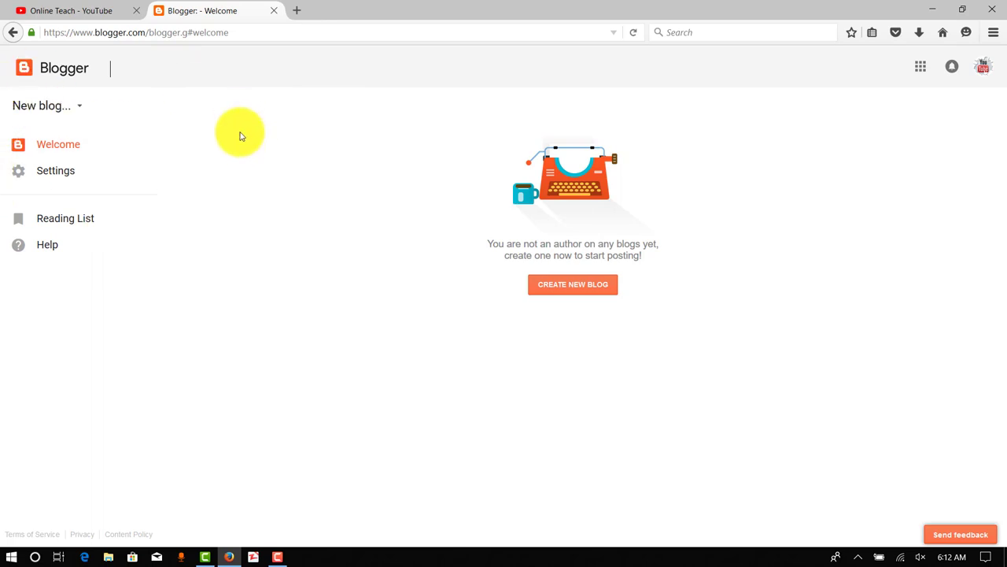
left_click(43, 107)
left_click(29, 139)
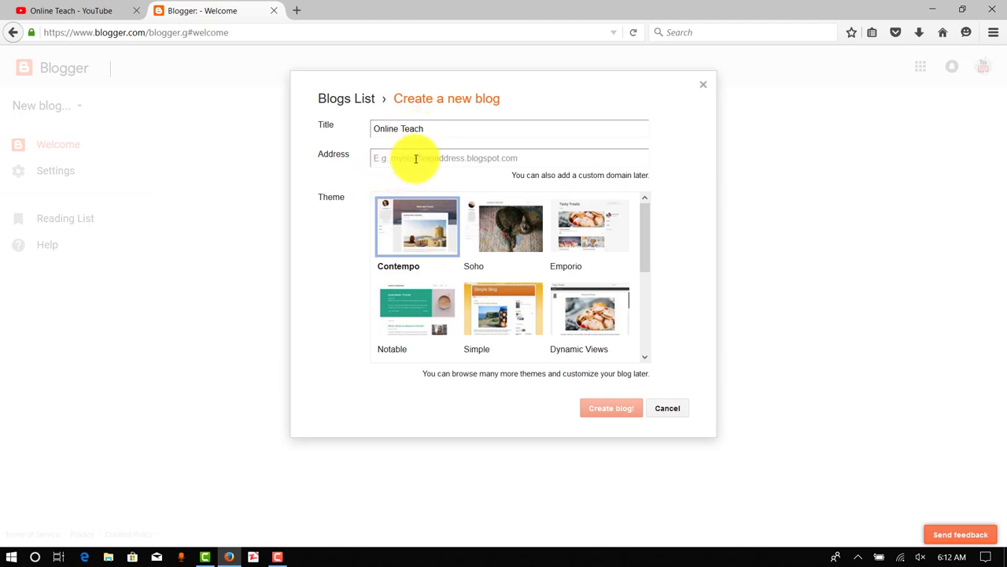
Step: Set the new blog's address to onlieteach.blogspot.com
left_click(416, 159)
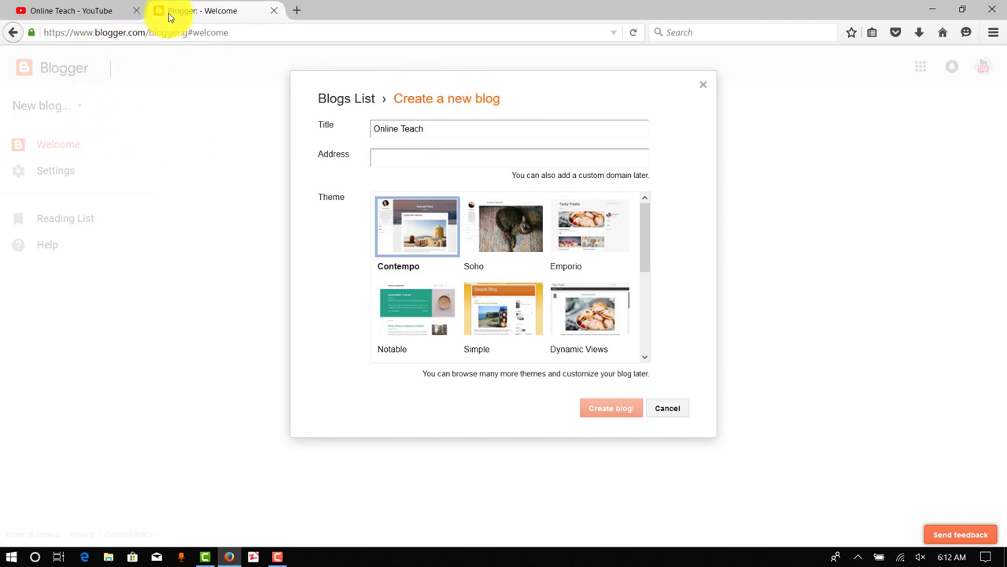
left_click(226, 33)
left_click_drag(225, 33, 71, 30)
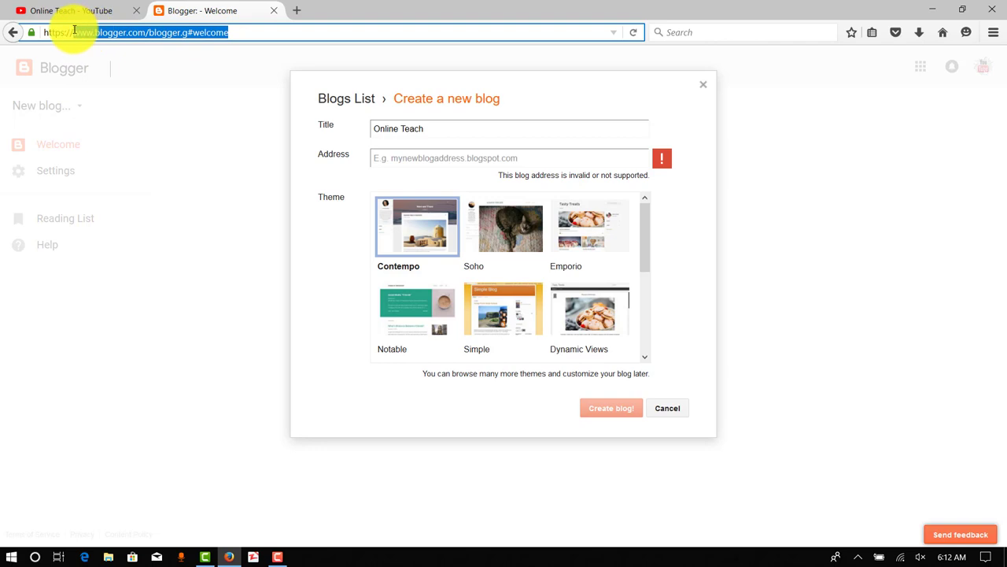
left_click(417, 156)
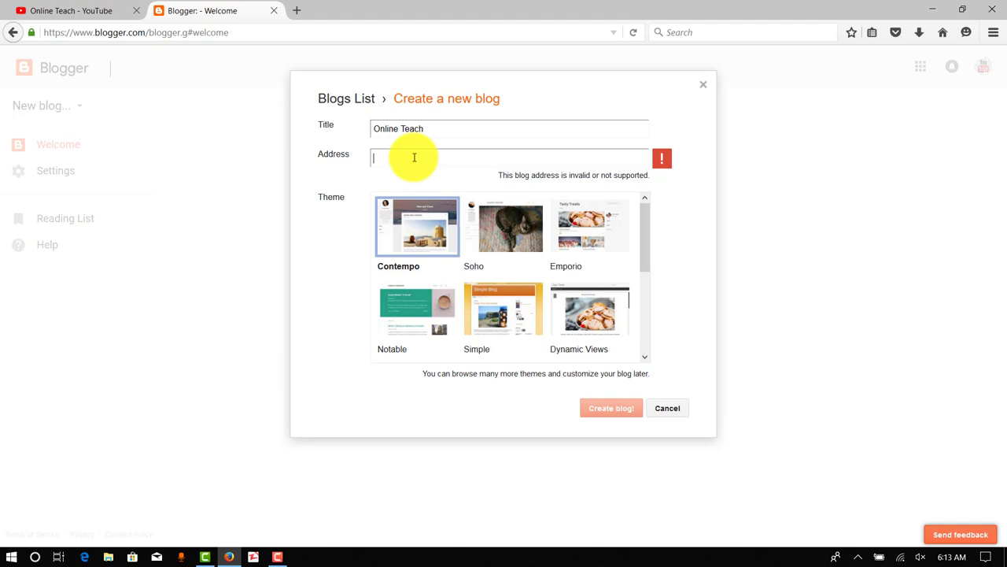
type("nlieteach")
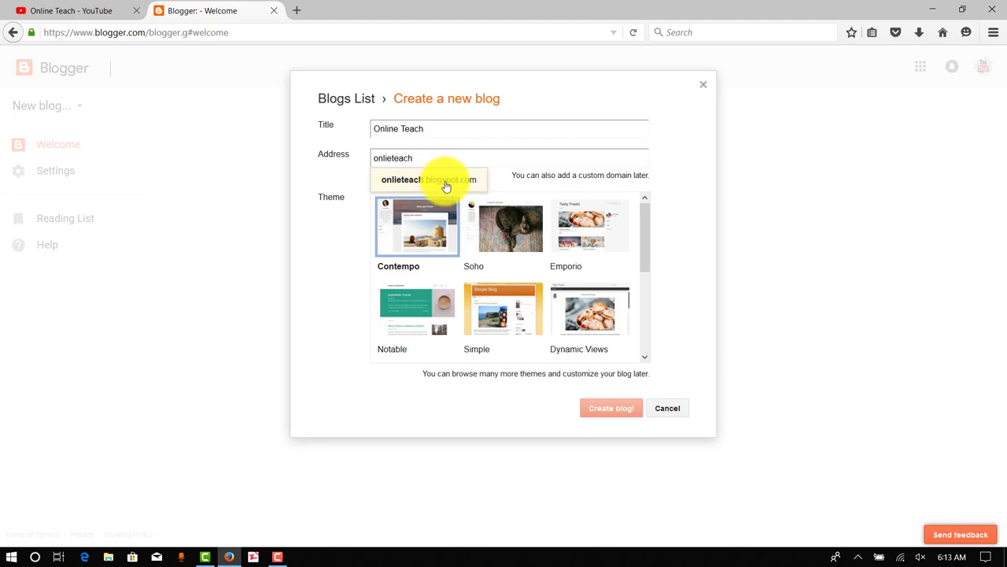
left_click(445, 180)
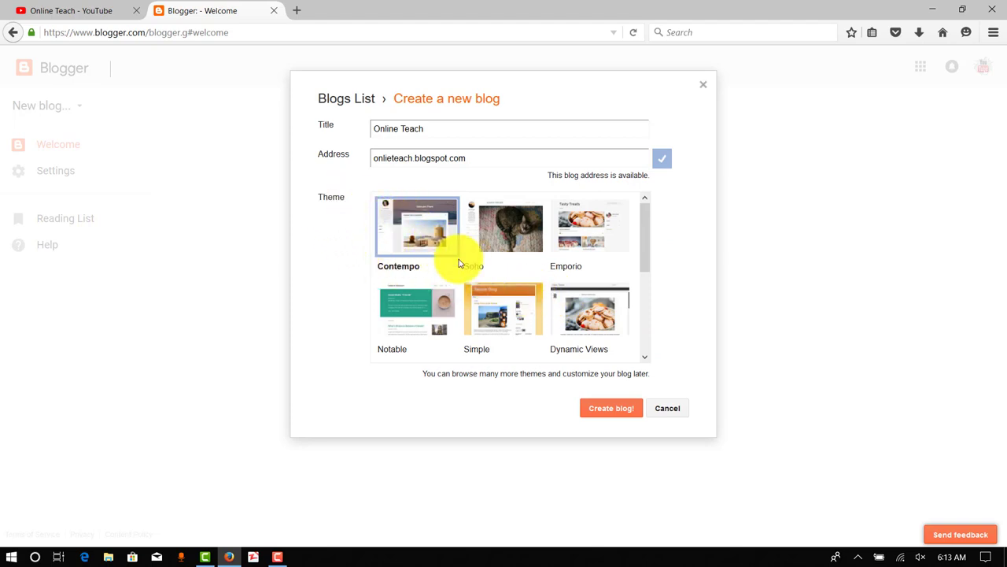
Step: Create the blog with the Travel theme and dismiss the Google+ notice above the post list
scroll(504, 250, "down", 4)
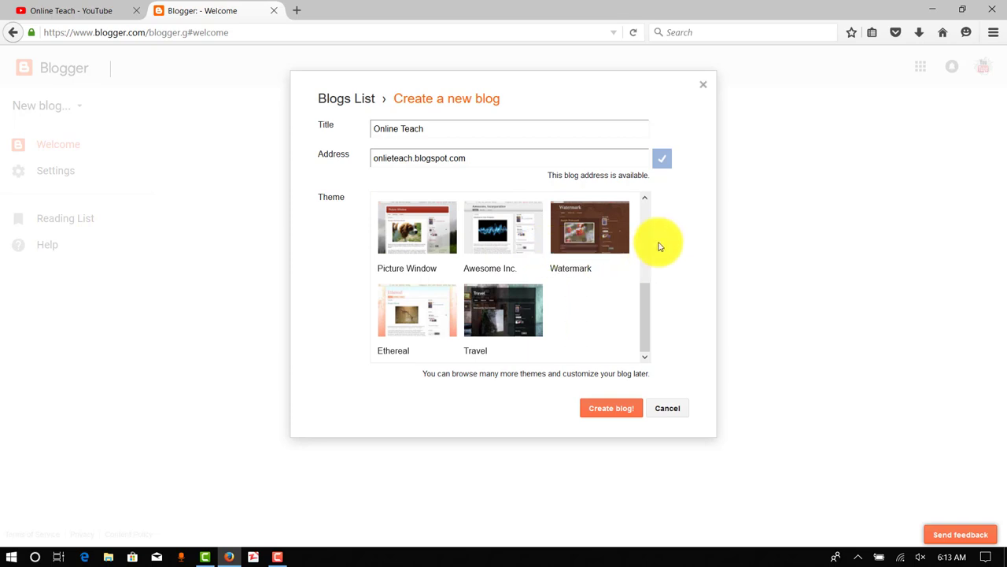
mouse_move(645, 292)
left_mouse_down()
mouse_move(637, 197)
mouse_move(649, 305)
left_mouse_up()
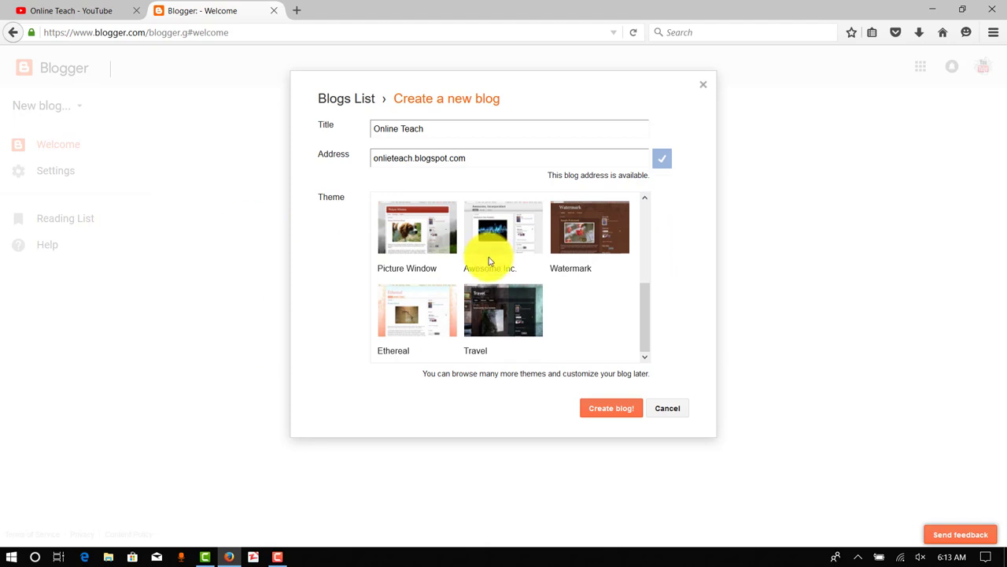
left_click(496, 313)
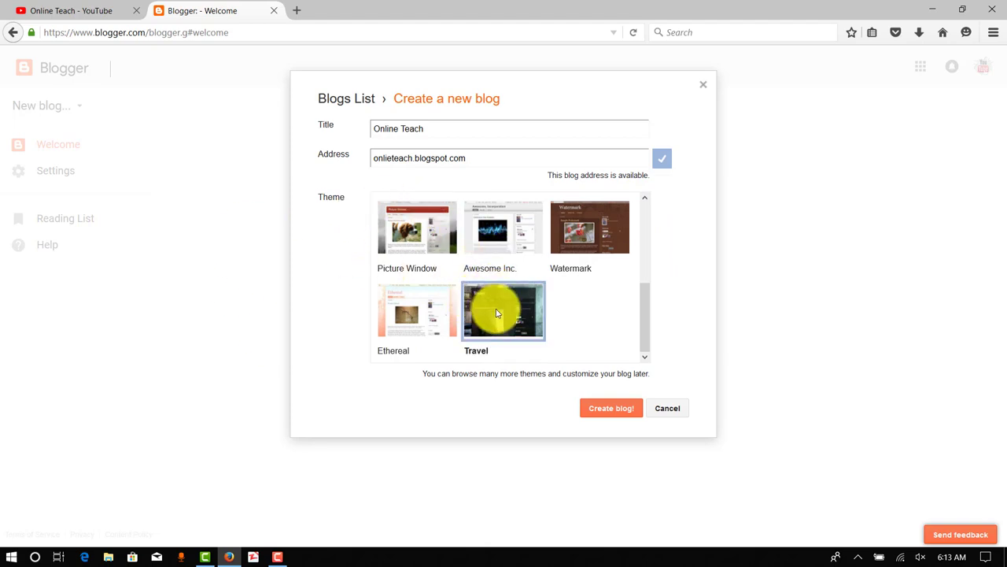
left_click(596, 412)
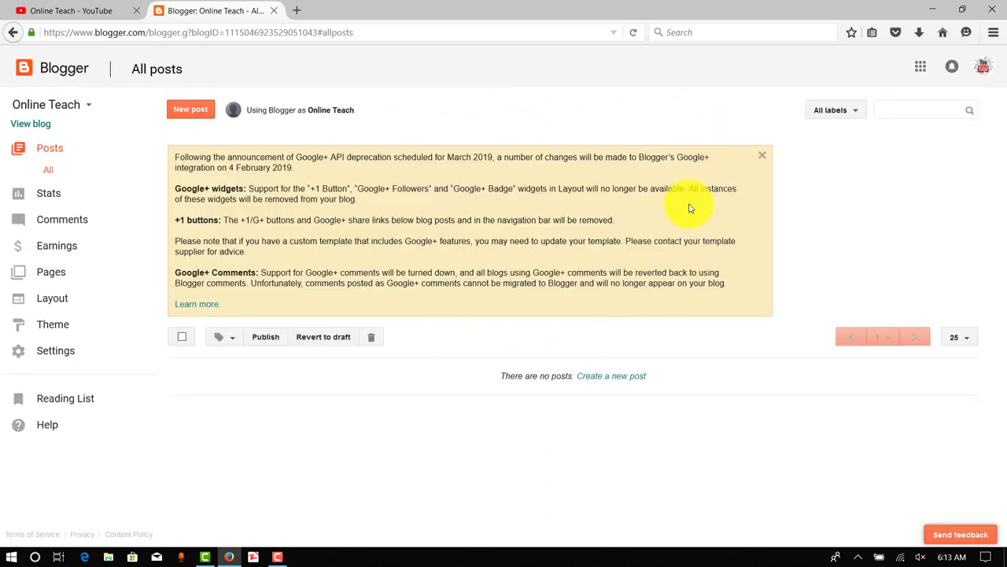
left_click(760, 158)
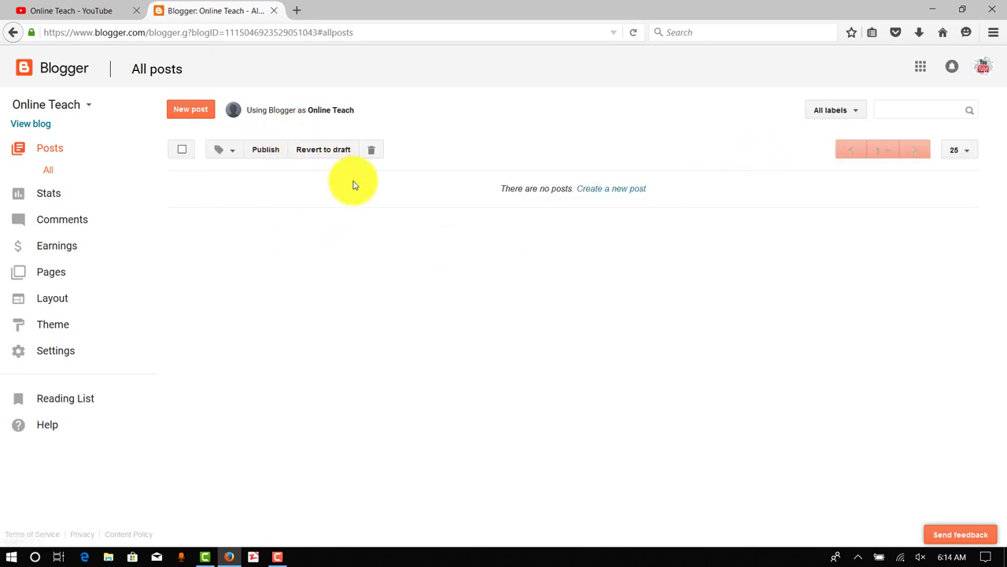
Step: View the new blog's public page, examine its title and layout, and return to the post list
left_click(38, 126)
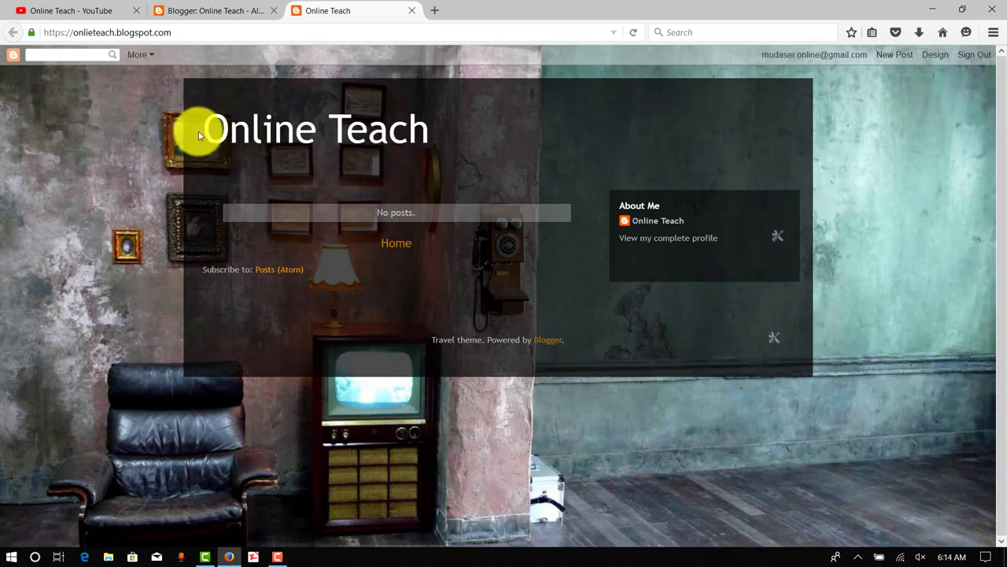
left_click_drag(206, 130, 437, 130)
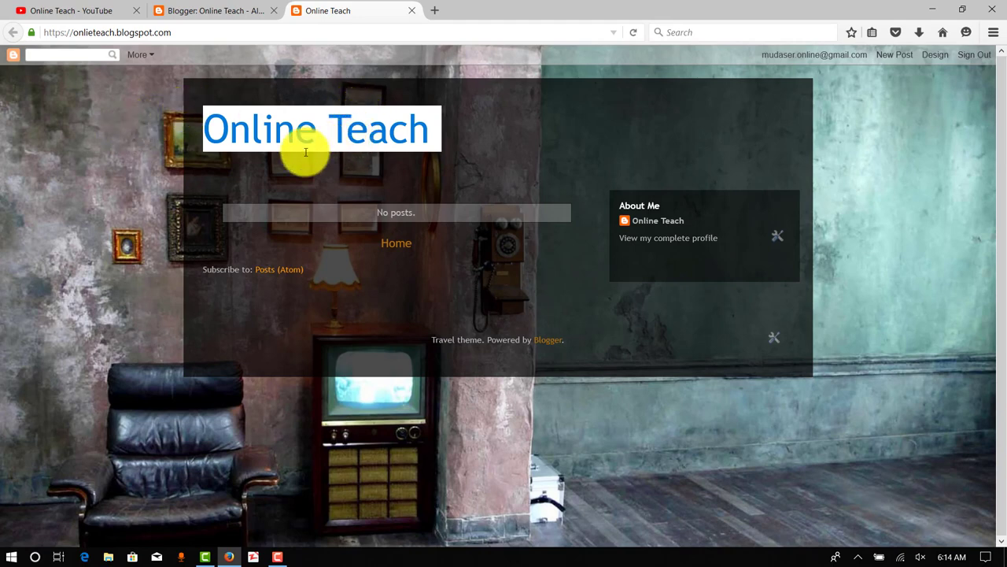
left_click(189, 11)
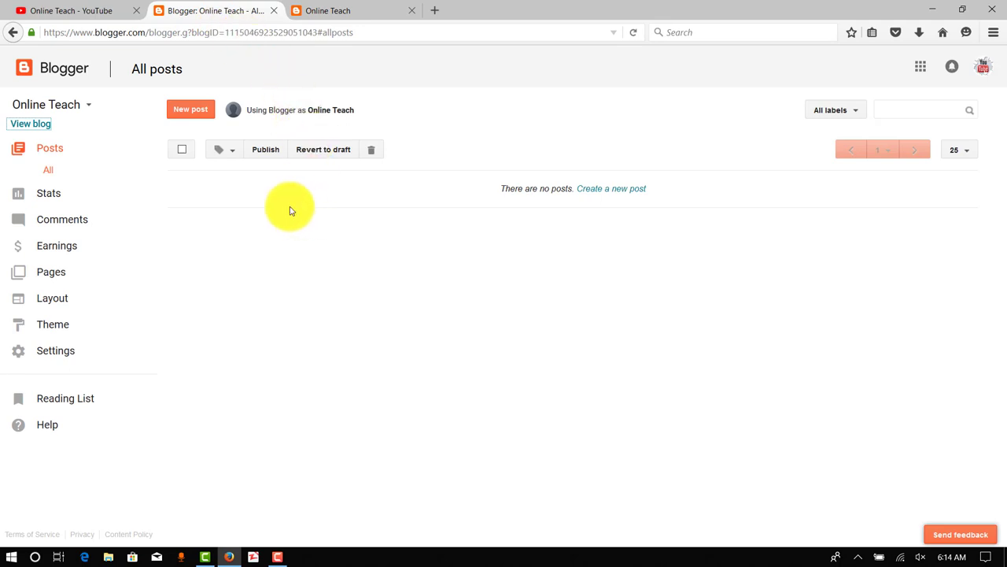
left_click(311, 13)
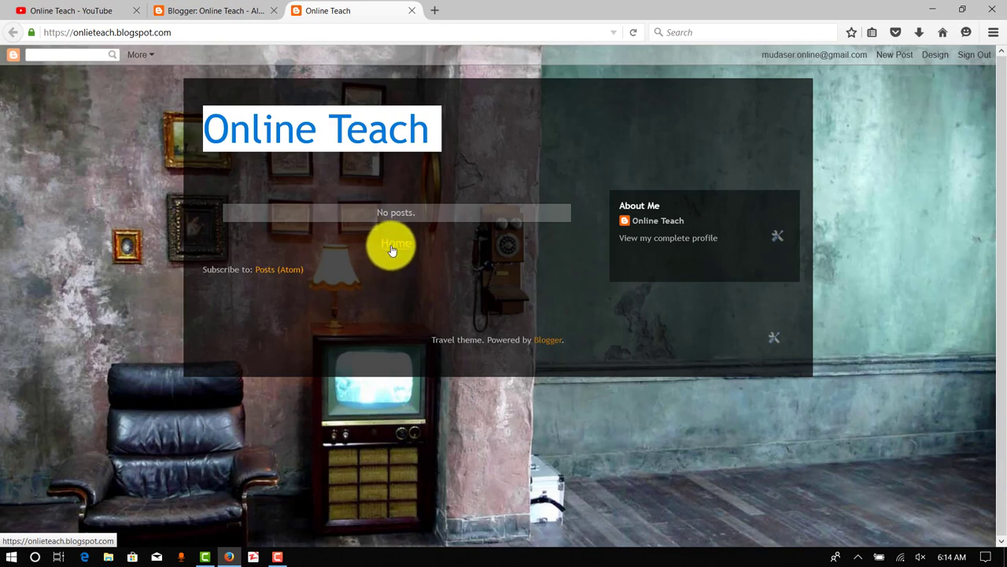
left_click(494, 158)
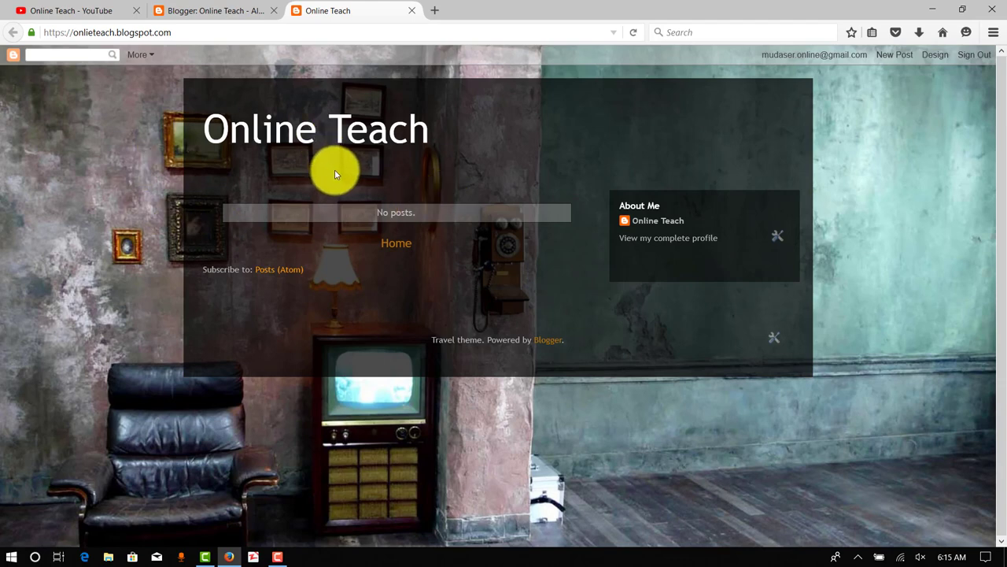
left_click(217, 11)
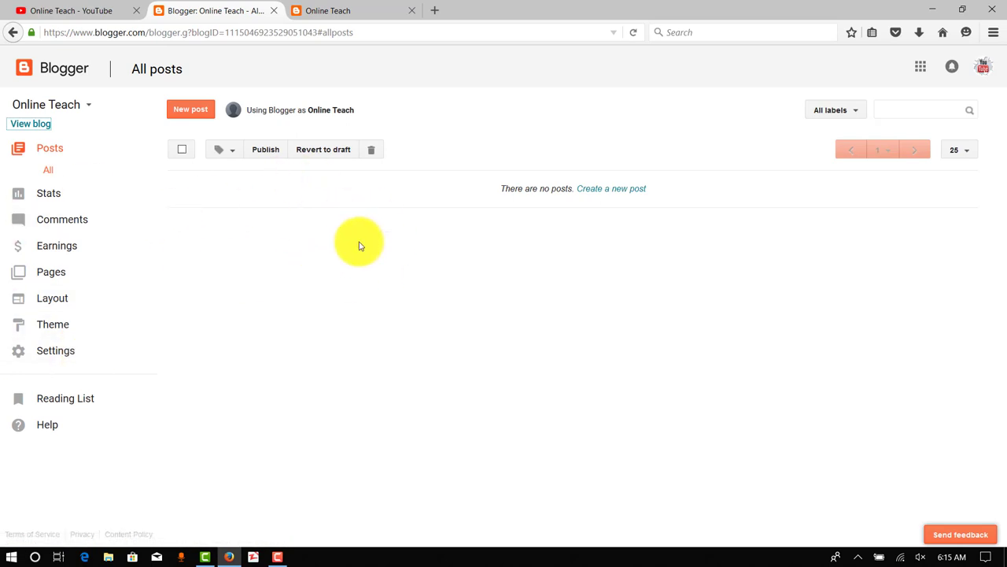
Step: Start a new post in the Online Teach blog and place the cursor in the post editor
left_click(190, 115)
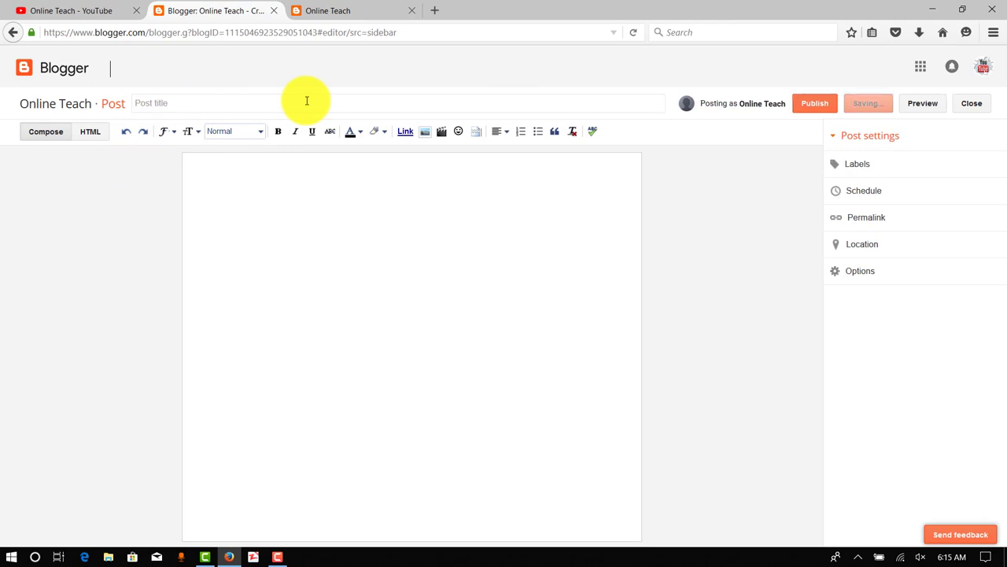
left_click(209, 100)
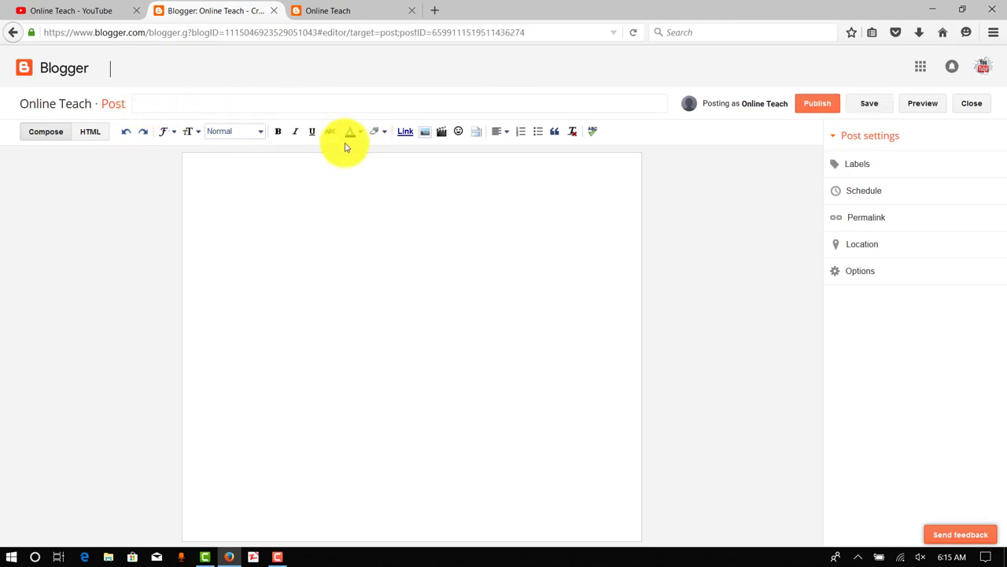
left_click(199, 197)
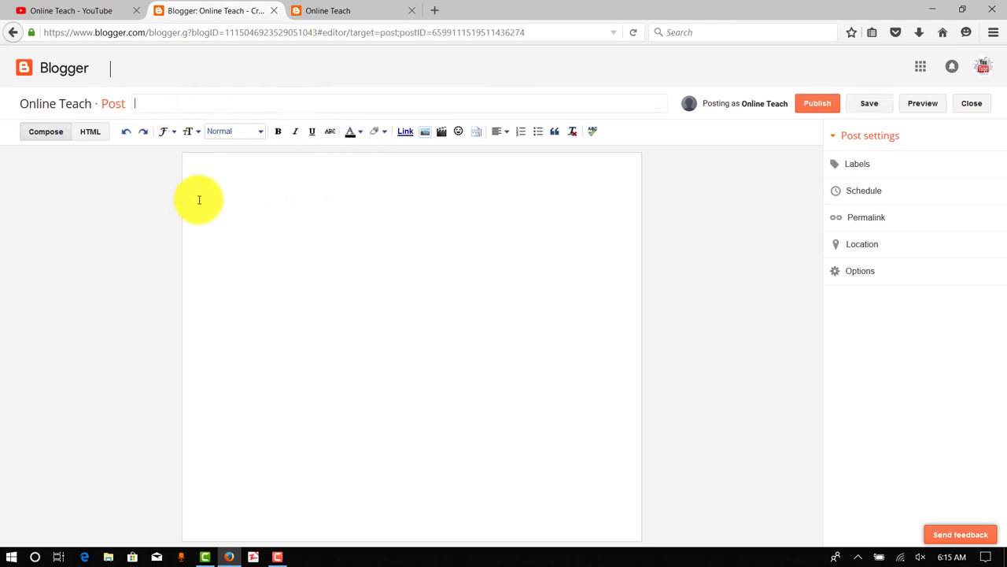
Step: Set the post body's text format to Verdana in the Largest size with the Normal paragraph style
left_click(173, 135)
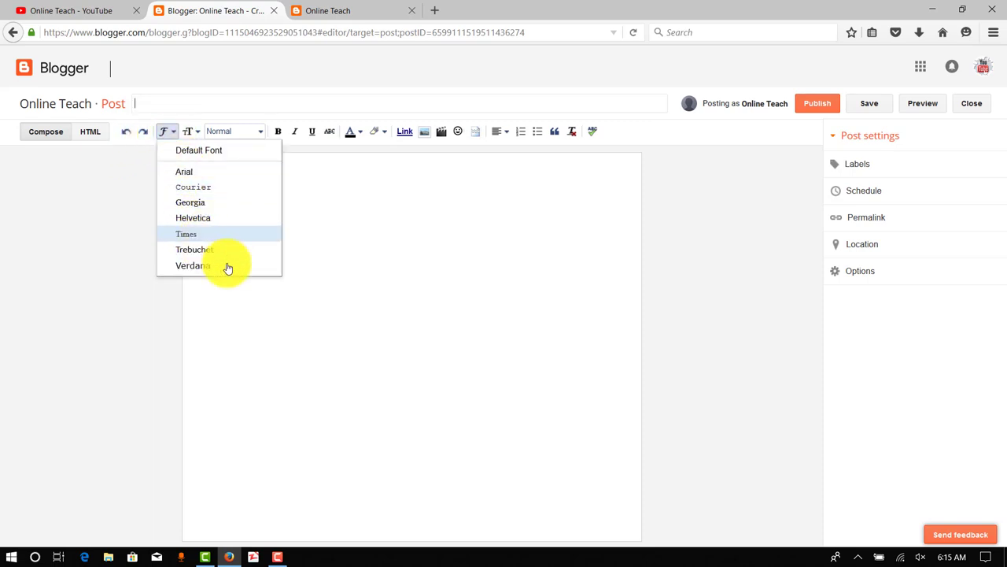
left_click(223, 266)
left_click(198, 132)
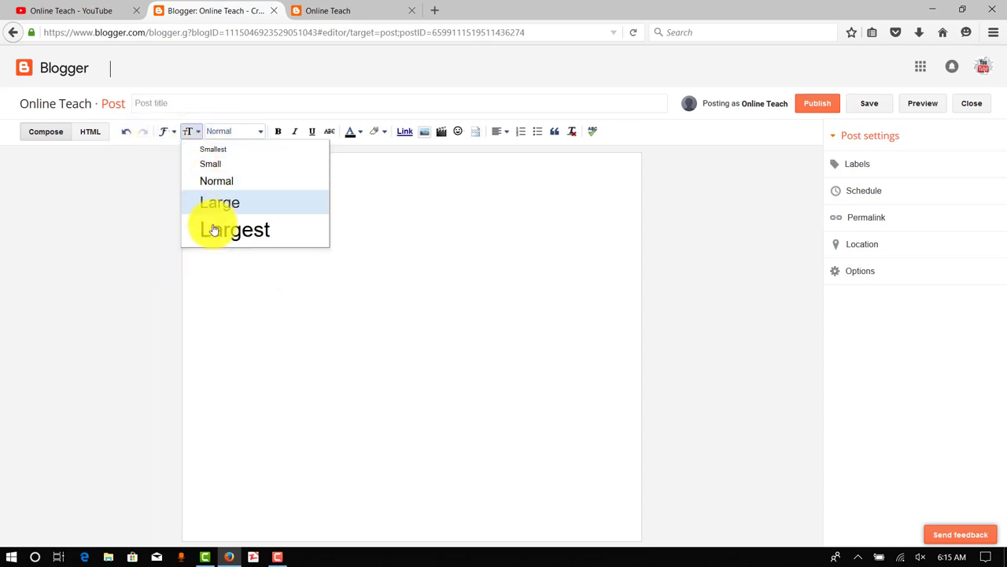
left_click(288, 241)
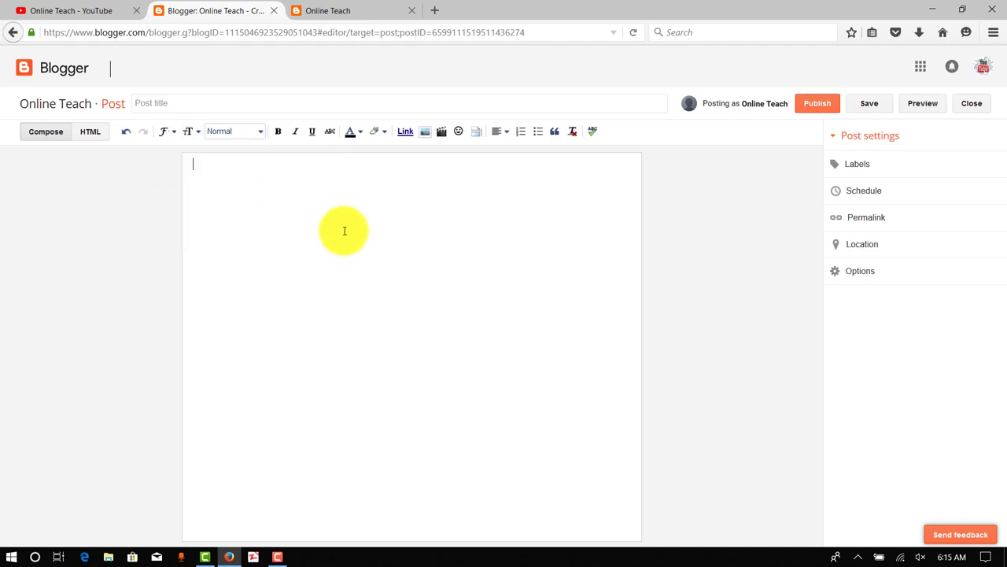
left_click(257, 134)
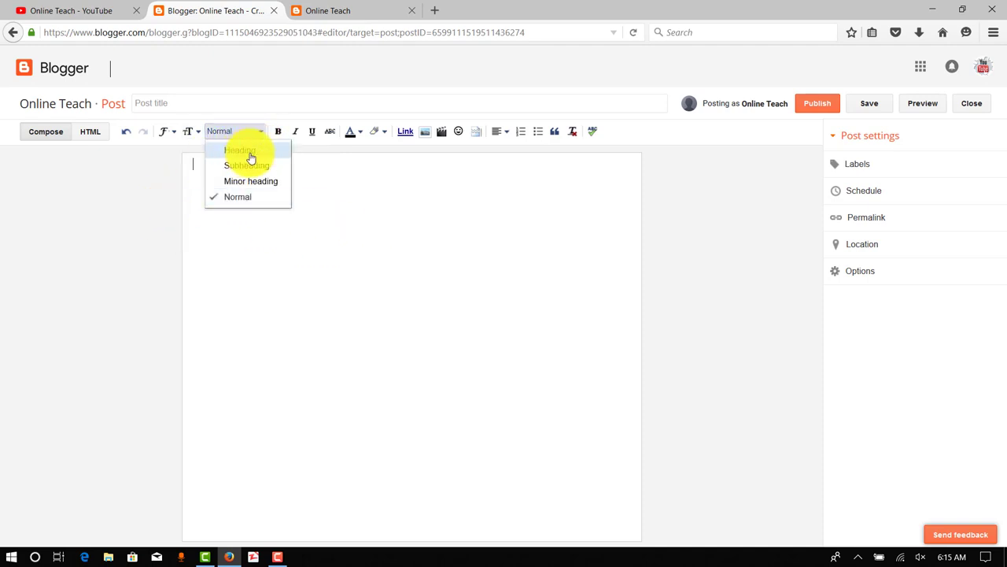
left_click(287, 196)
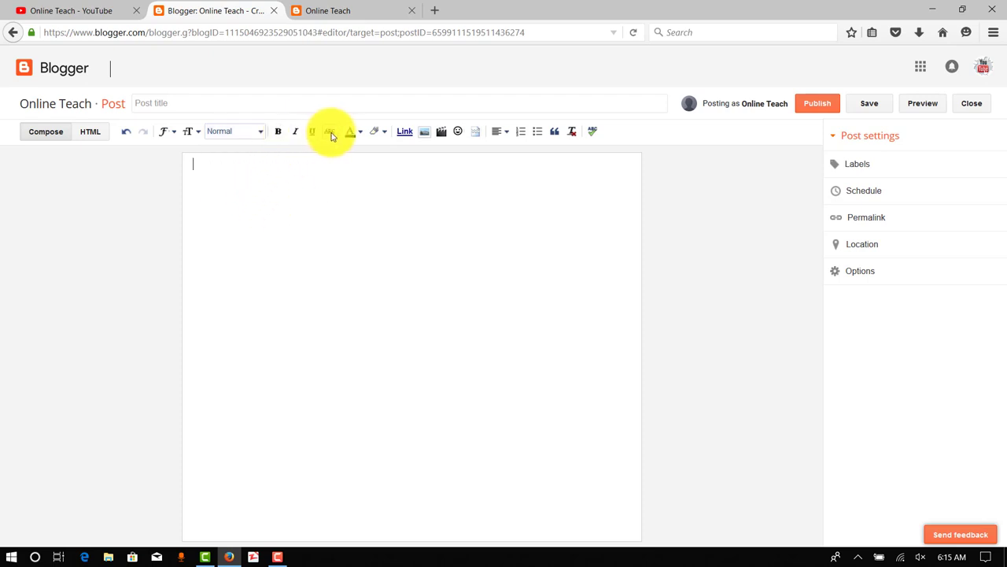
Step: Open the post editor's image and video insertion dialogs in turn, closing each without adding anything
left_click(424, 134)
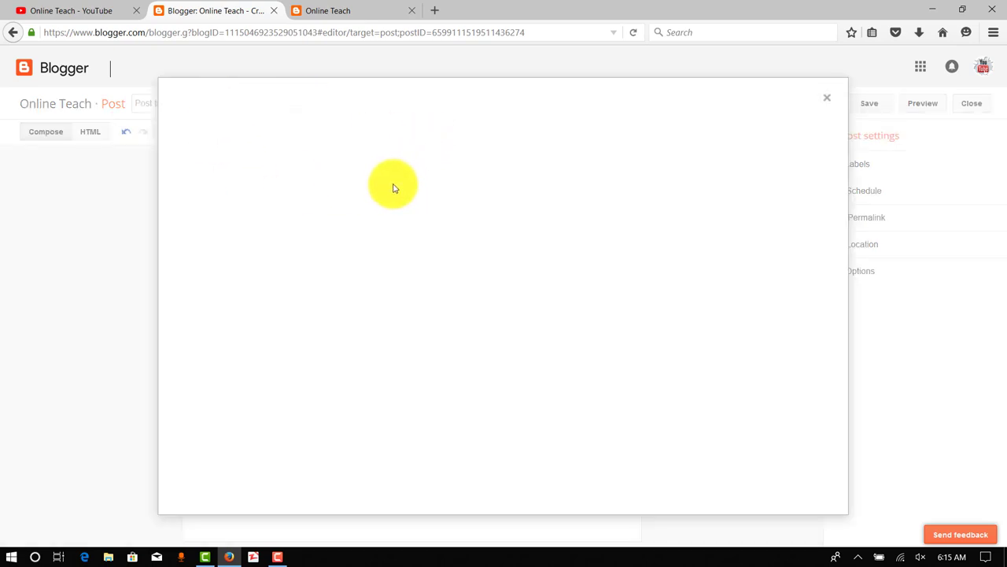
left_click(828, 100)
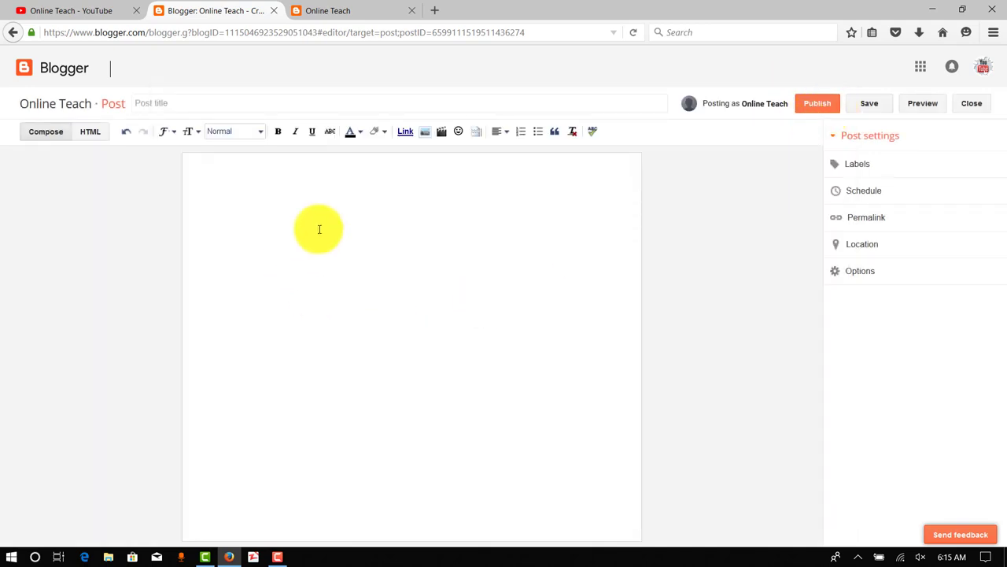
left_click(440, 135)
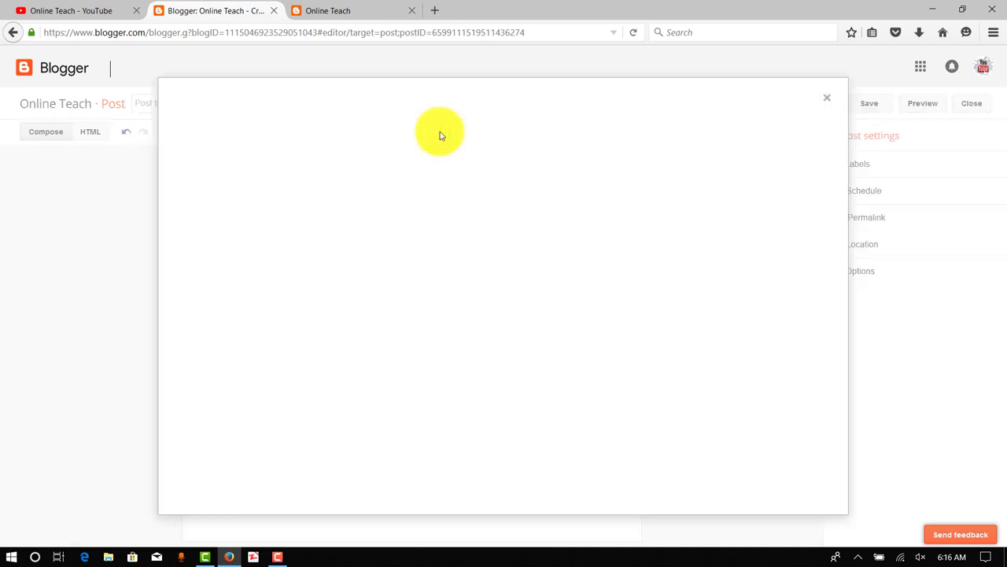
left_click(840, 106)
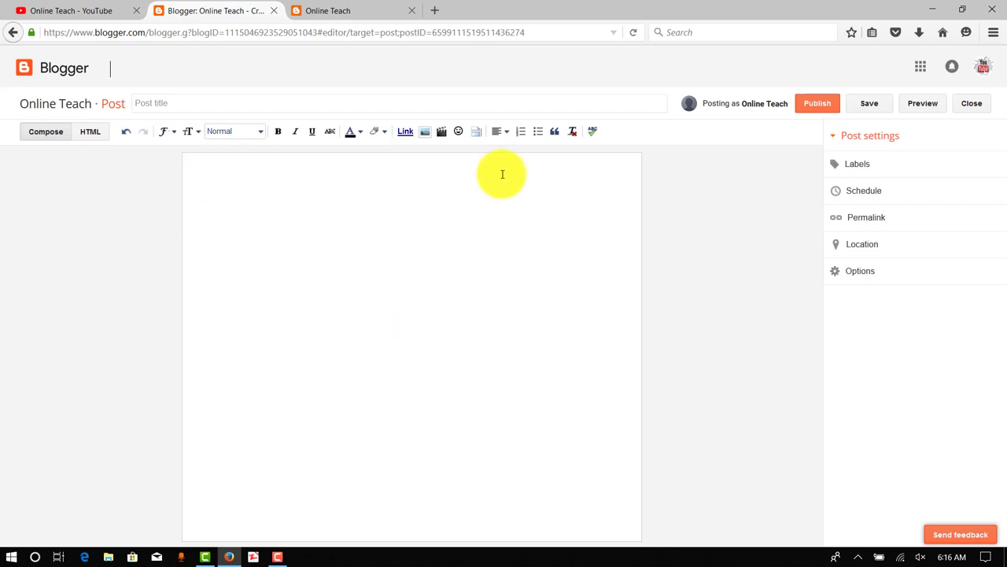
Step: Switch from the post editor to the blog's public page
left_click(383, 15)
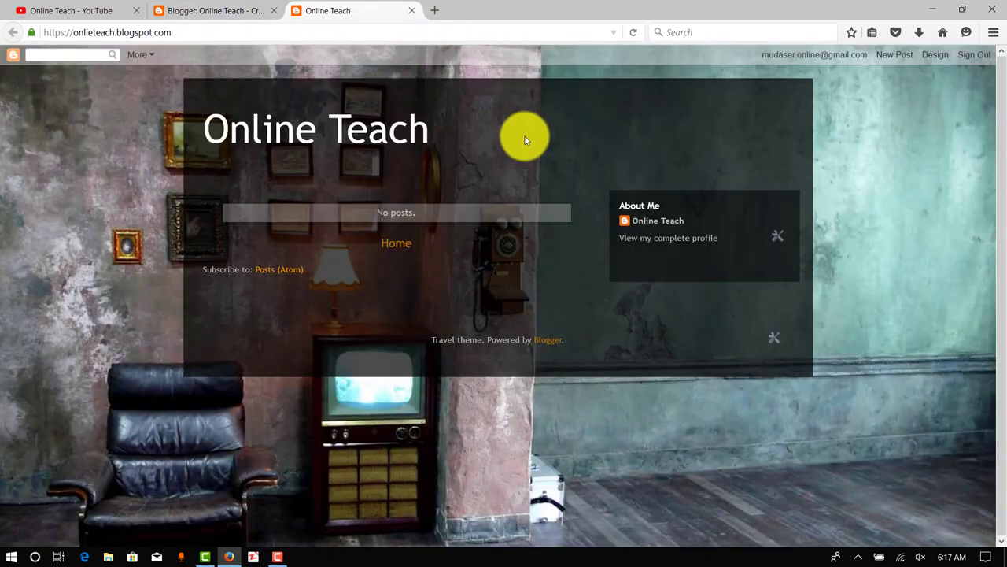
Step: Reload the blog's public page, highlight its web address, and return to the post editor
key("F5")
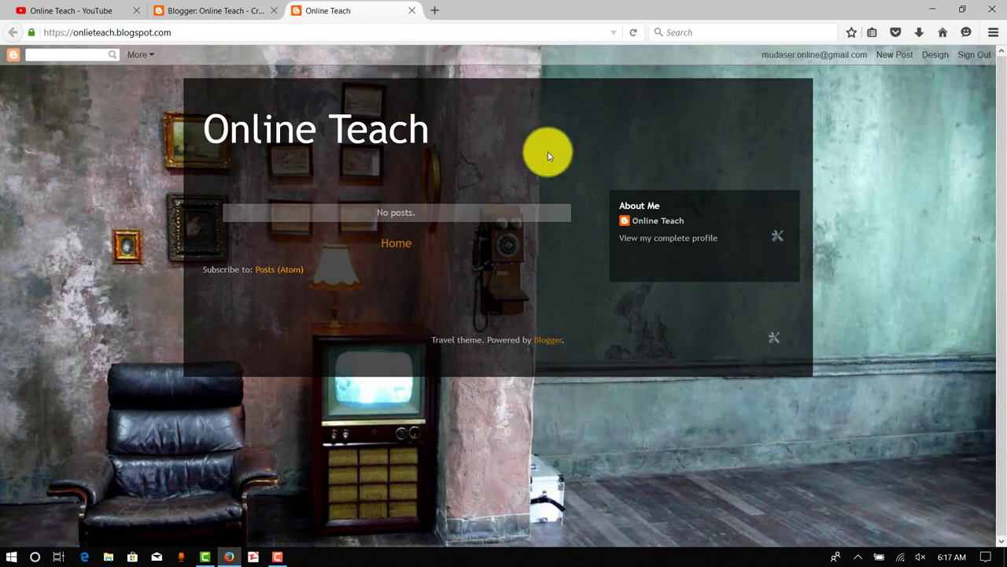
left_click(236, 12)
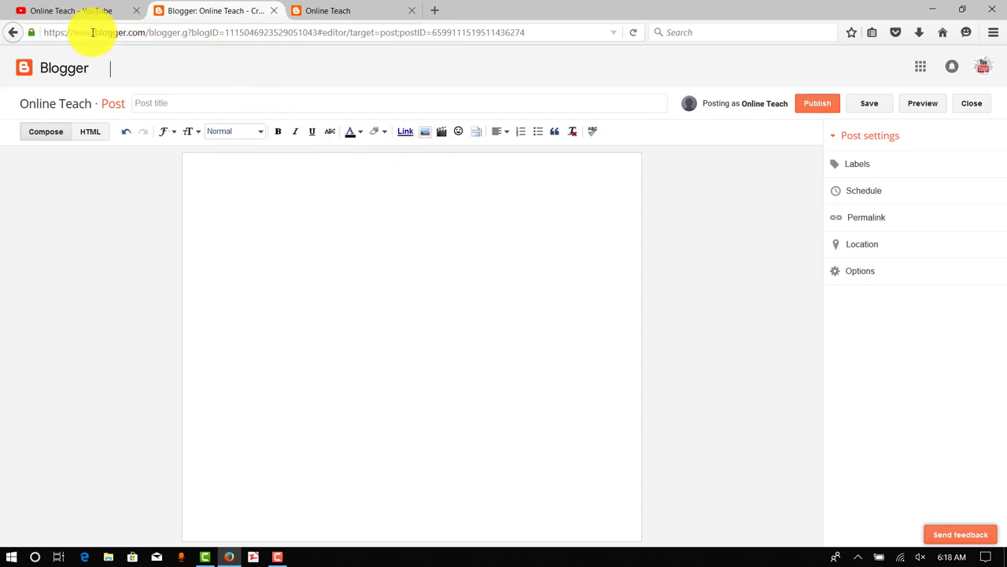
left_click(339, 12)
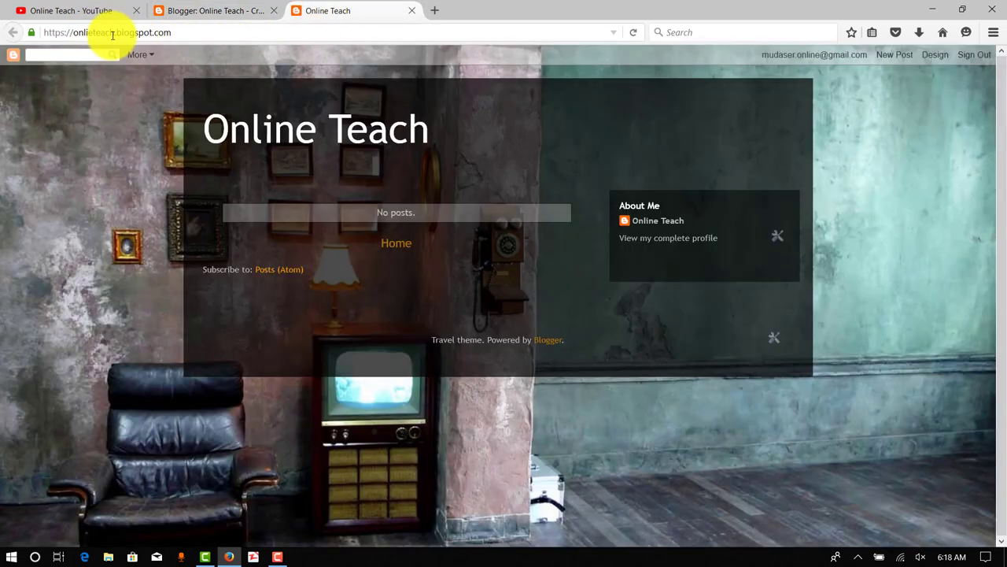
left_click_drag(173, 32, 45, 34)
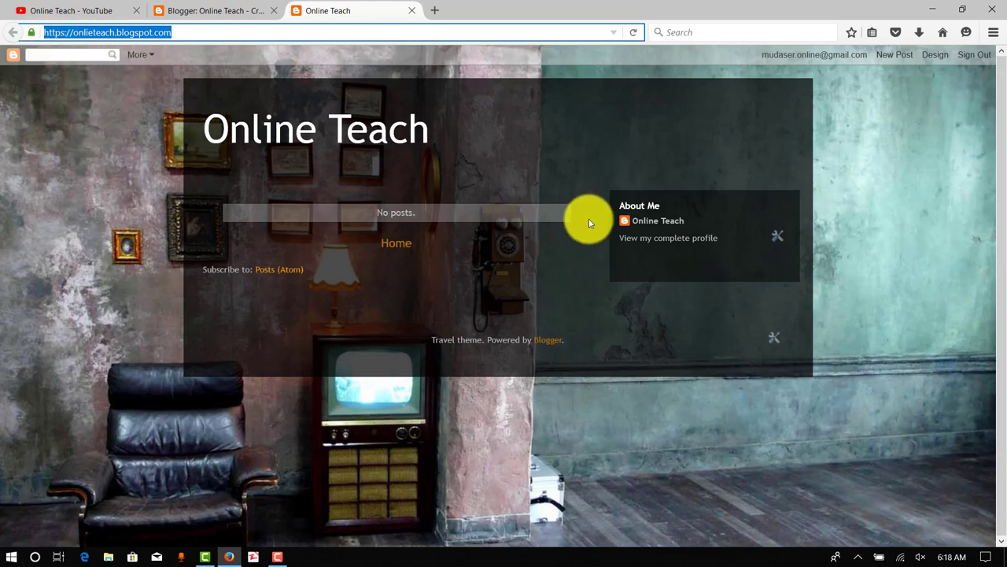
left_click(236, 11)
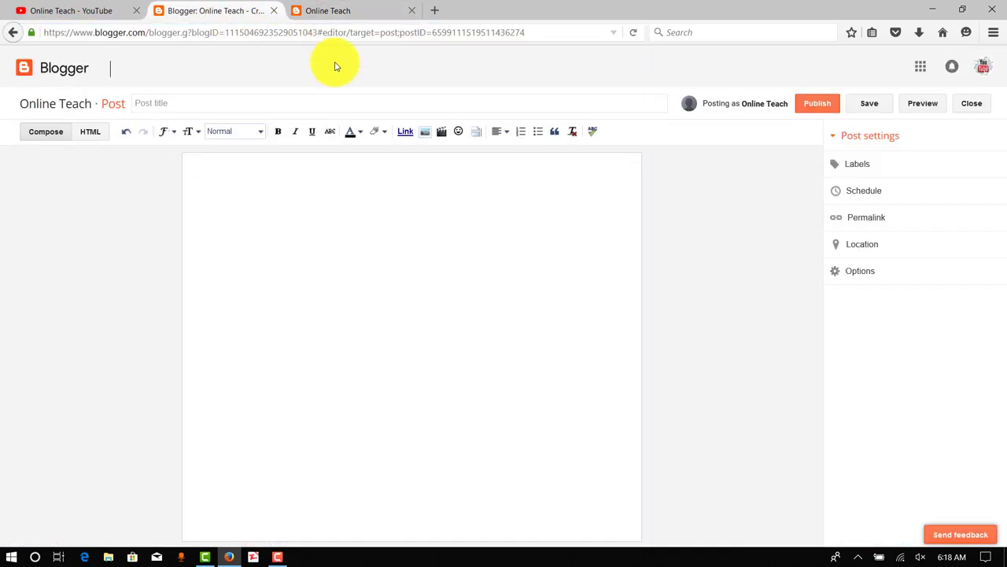
Step: Place the cursor in the empty post body and copy the entire Long Paragraph sample from the HTML-Ipsum page
left_click(443, 211)
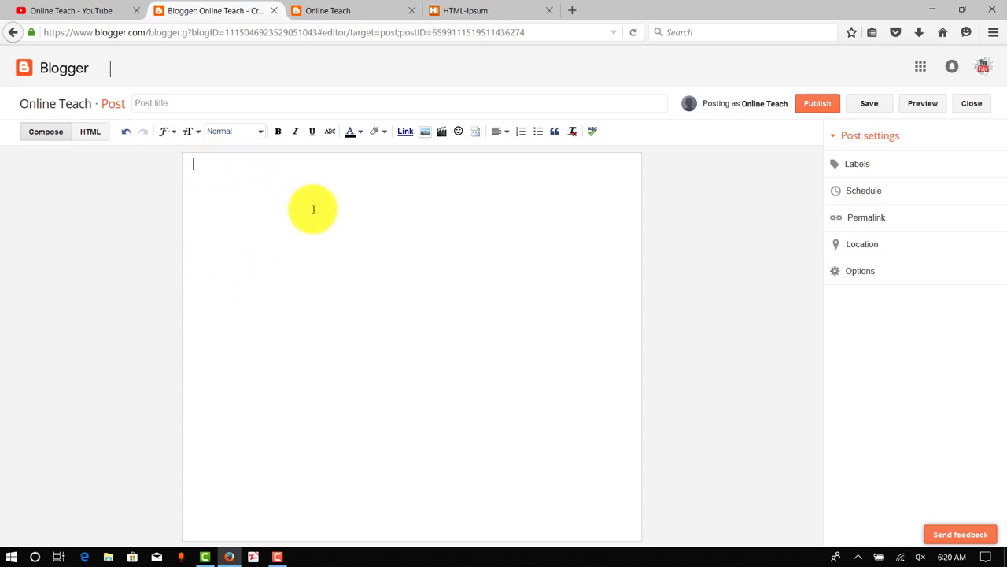
left_click(450, 16)
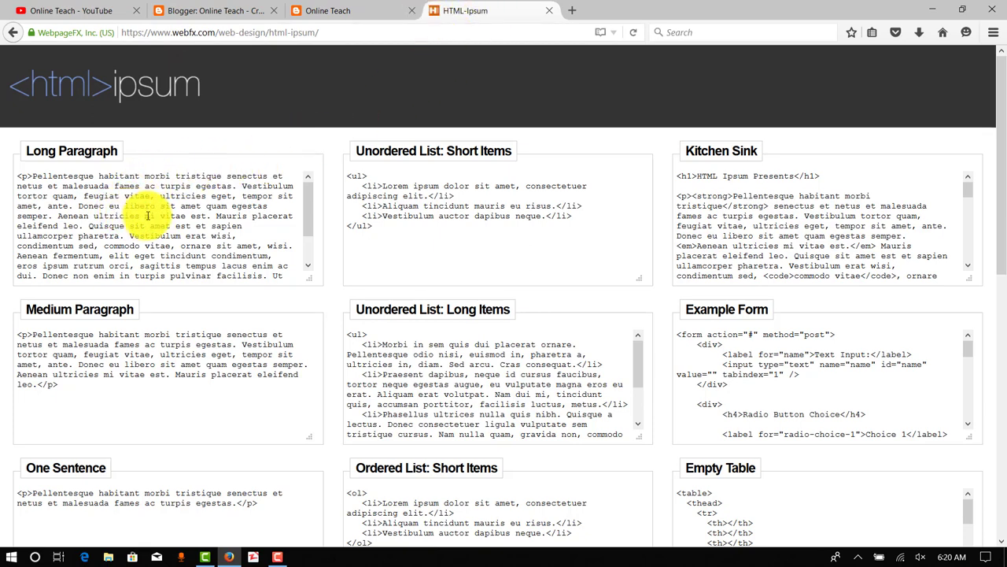
left_click(299, 218)
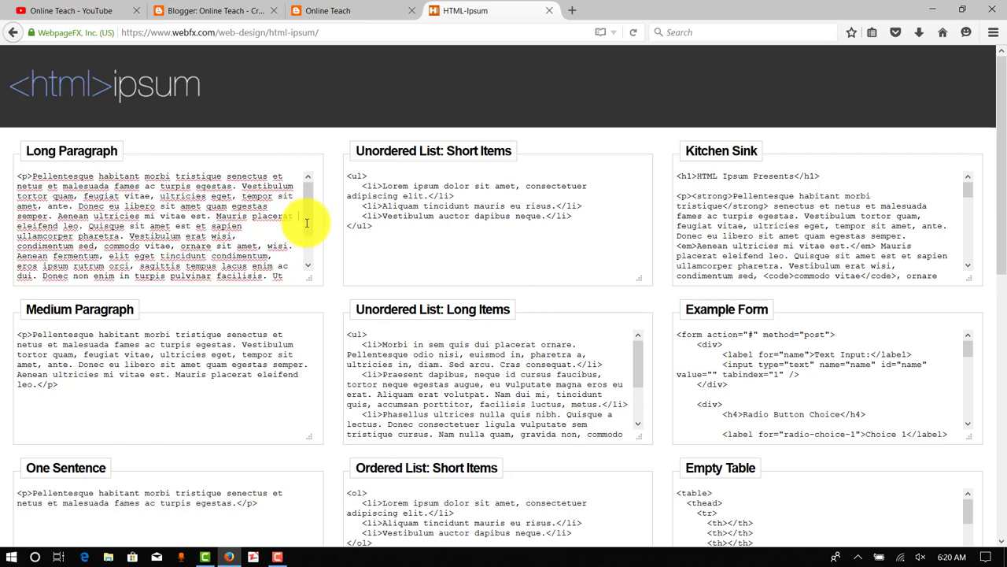
left_click_drag(307, 227, 307, 261)
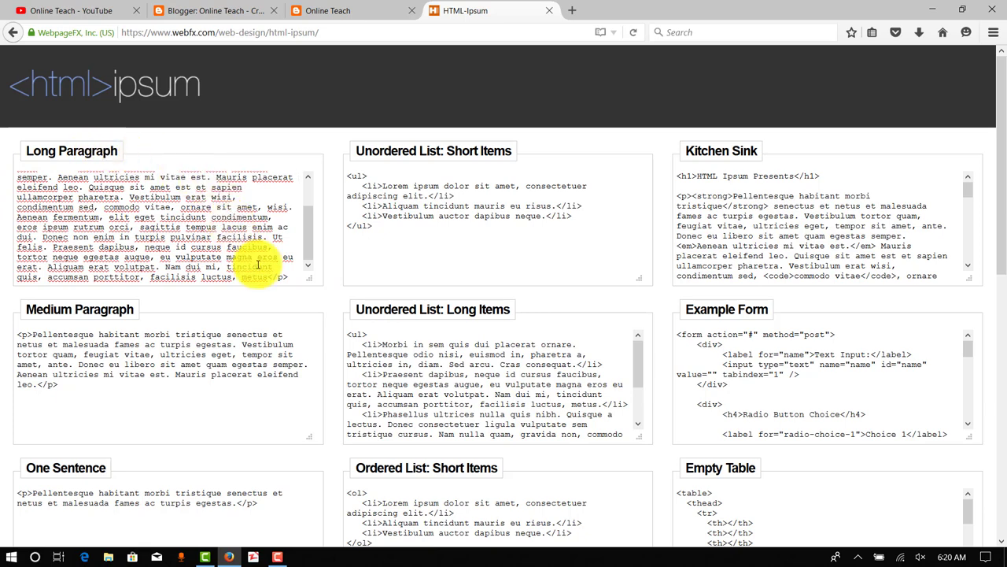
left_click_drag(288, 272, 14, 161)
key("ctrl+c")
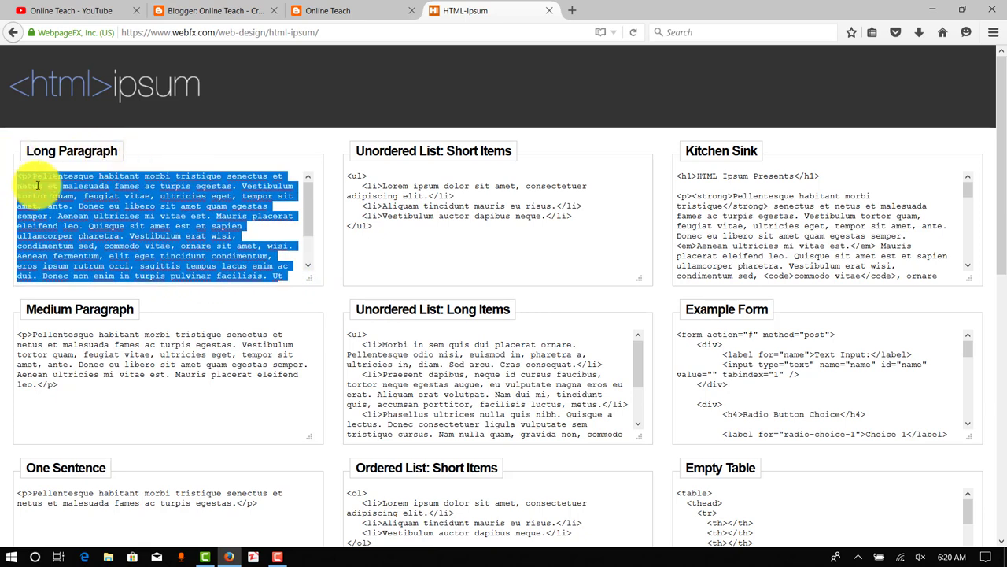
right_click(37, 185)
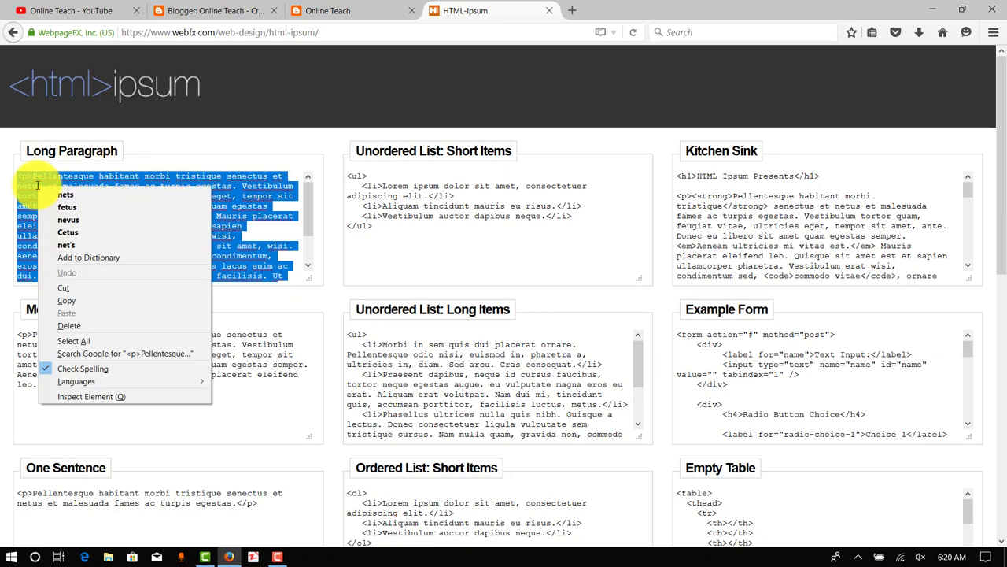
left_click(68, 298)
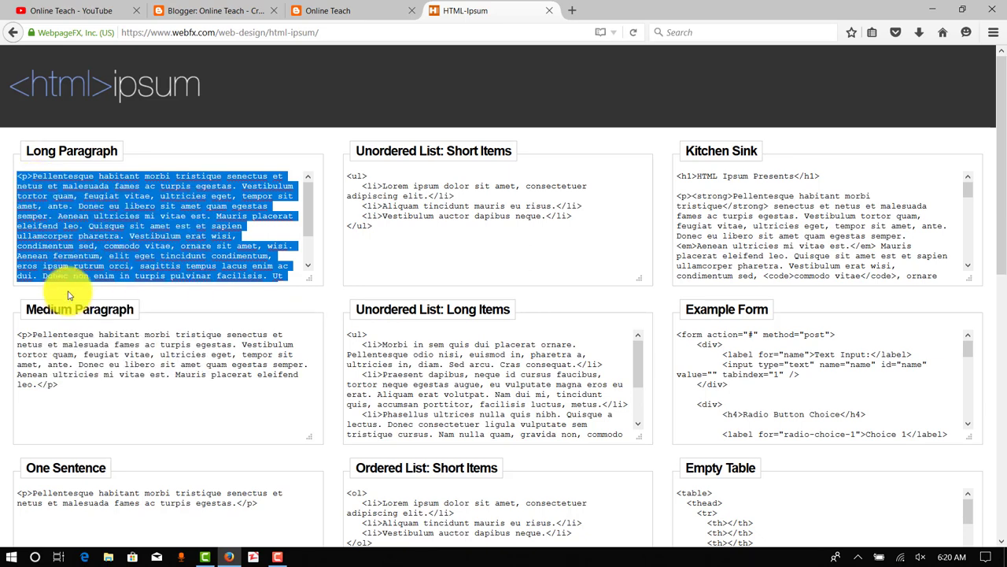
Step: Paste the copied sample paragraph into the Blogger post body and title the post "Online1"
left_click(244, 11)
right_click(237, 164)
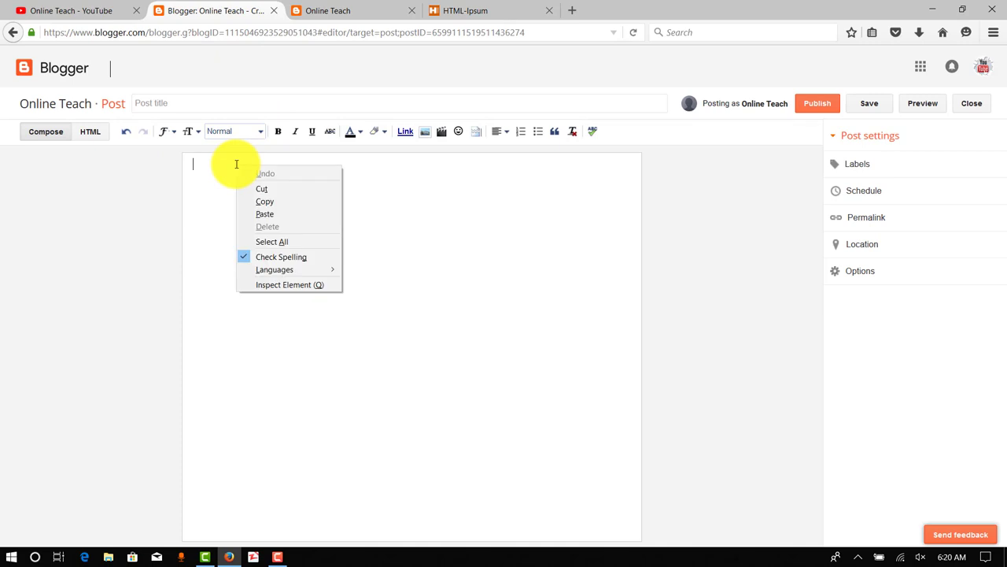
left_click(255, 215)
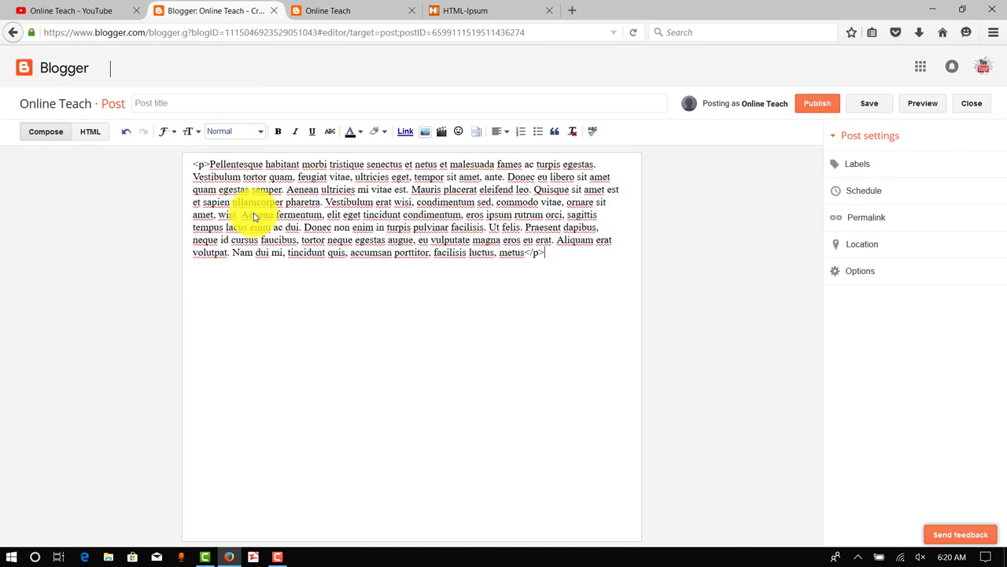
left_click(218, 103)
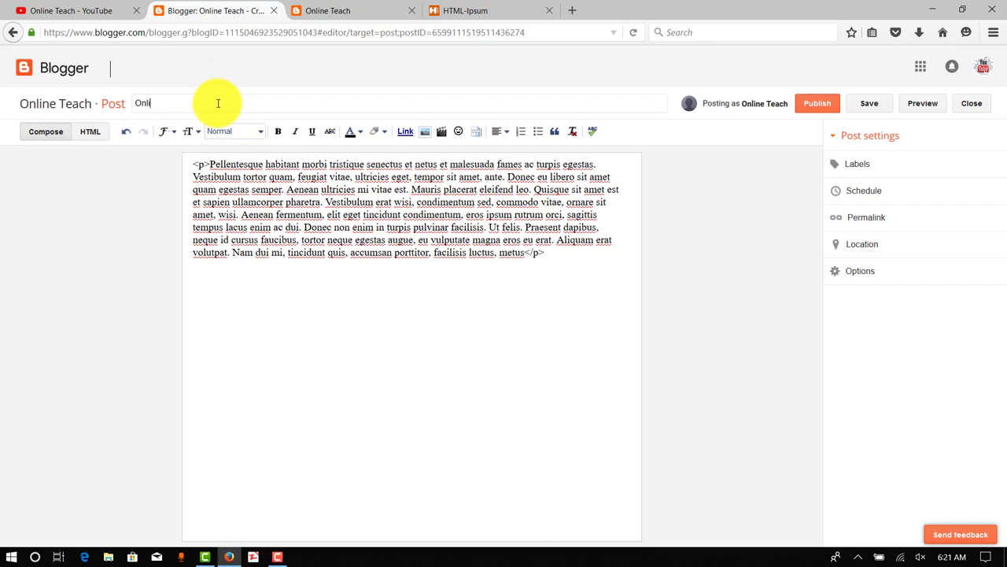
type("Online 1")
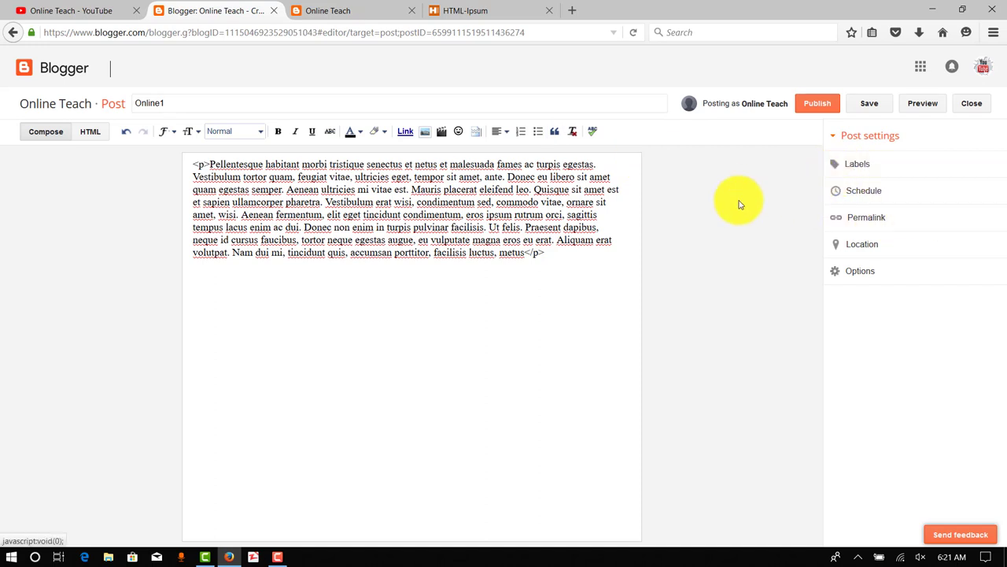
Step: Add the label "Kabul" to the post and publish it
left_click(860, 167)
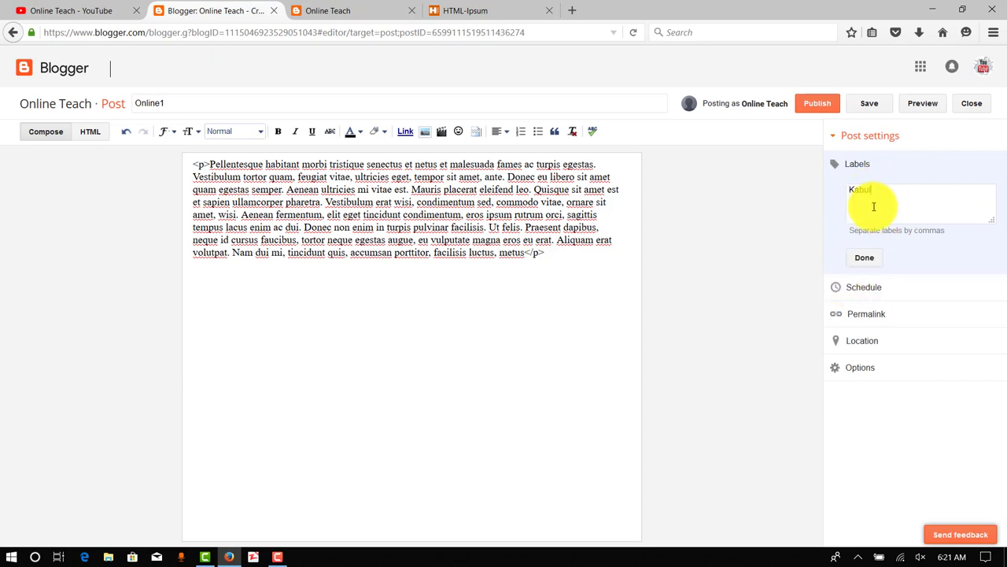
left_click(869, 260)
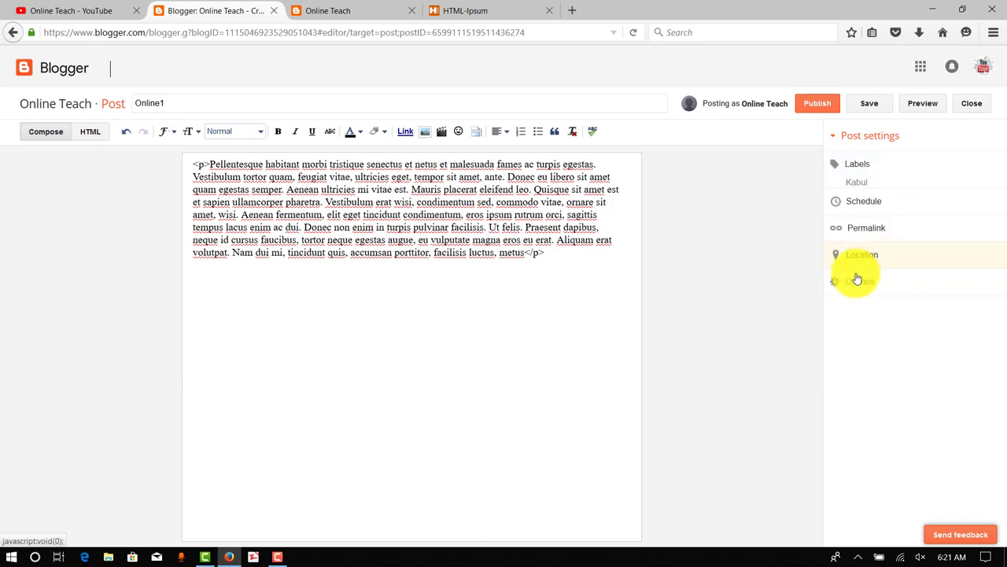
left_click(819, 108)
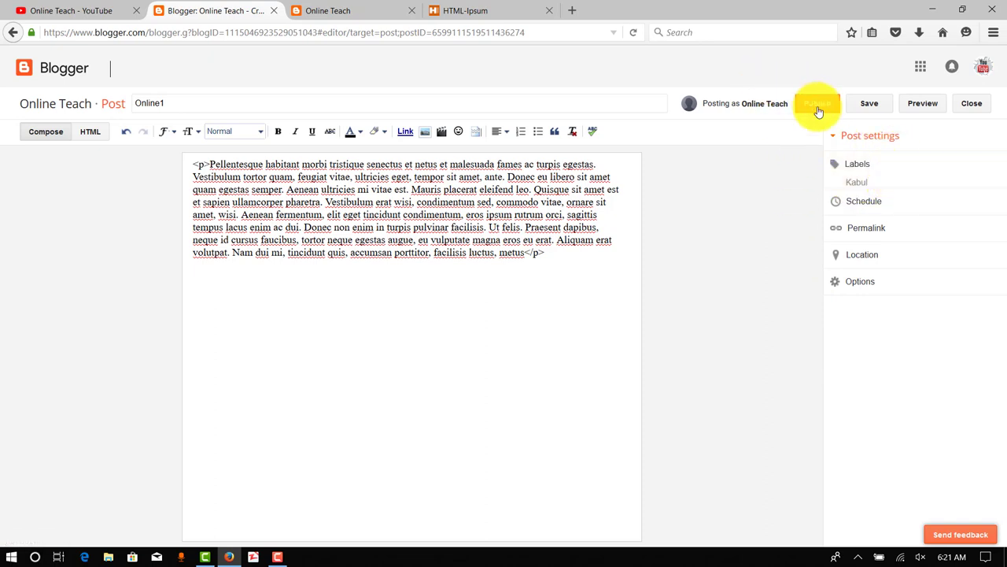